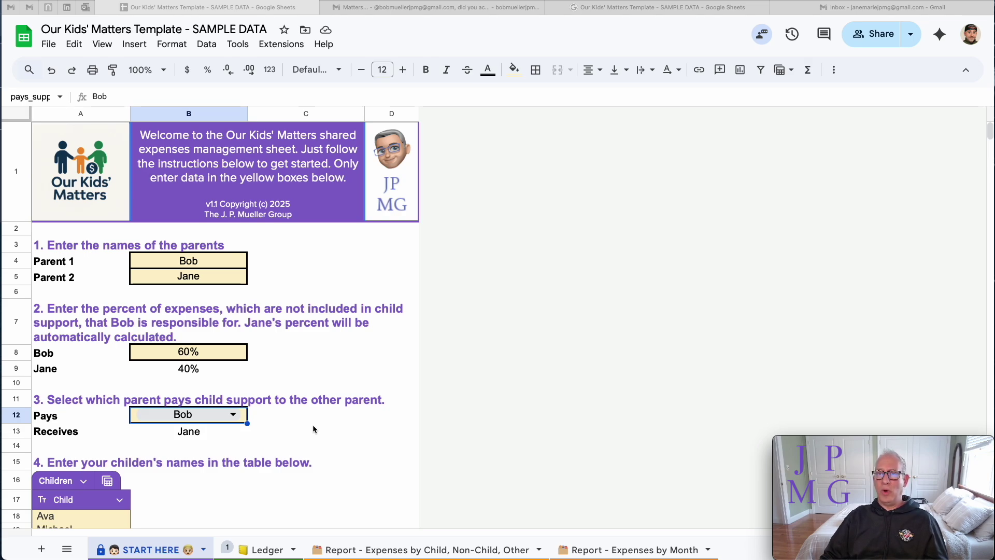
# Scroll down through the rest of the setup instructions
pyautogui.scroll(-5, 313, 426)
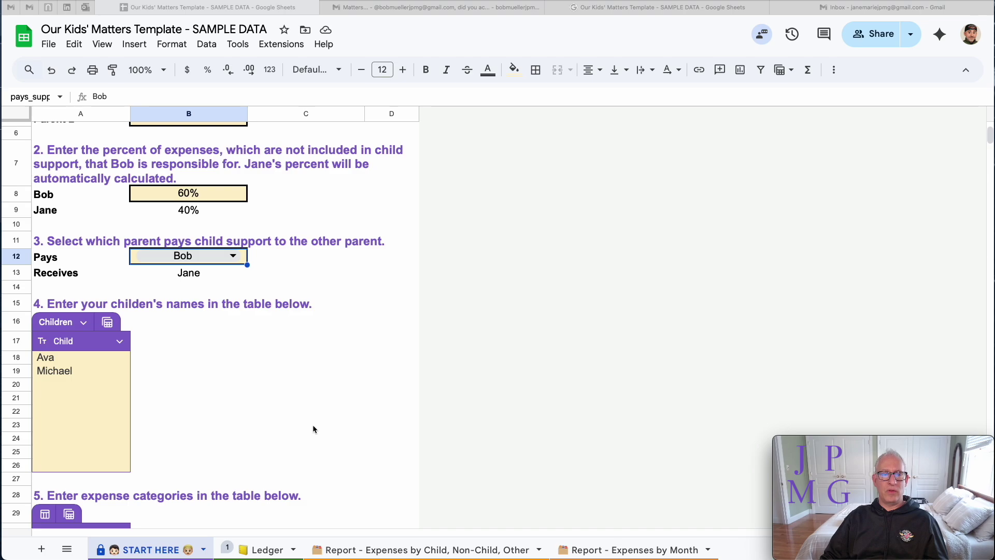
pyautogui.scroll(-1, 314, 429)
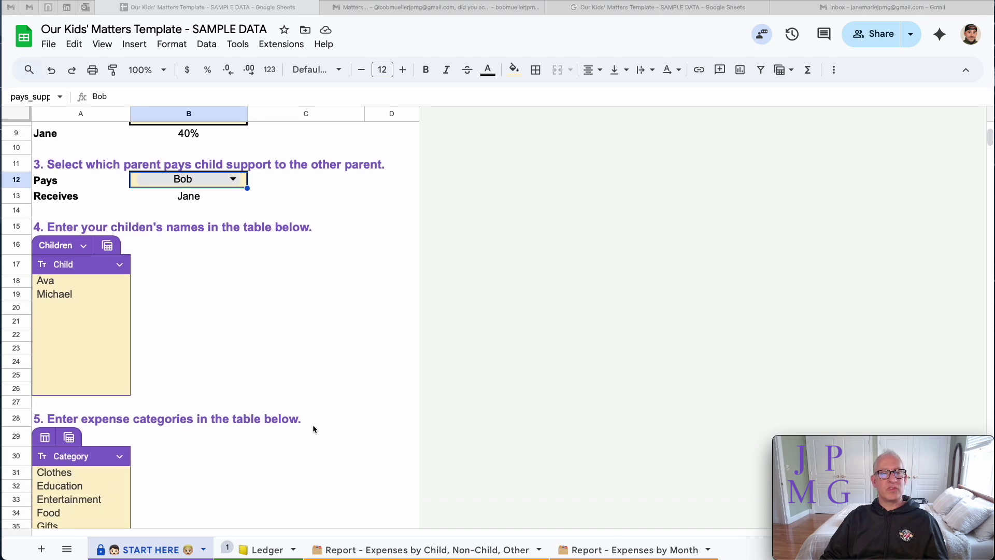
pyautogui.scroll(-1, 313, 429)
pyautogui.scroll(-3, 313, 427)
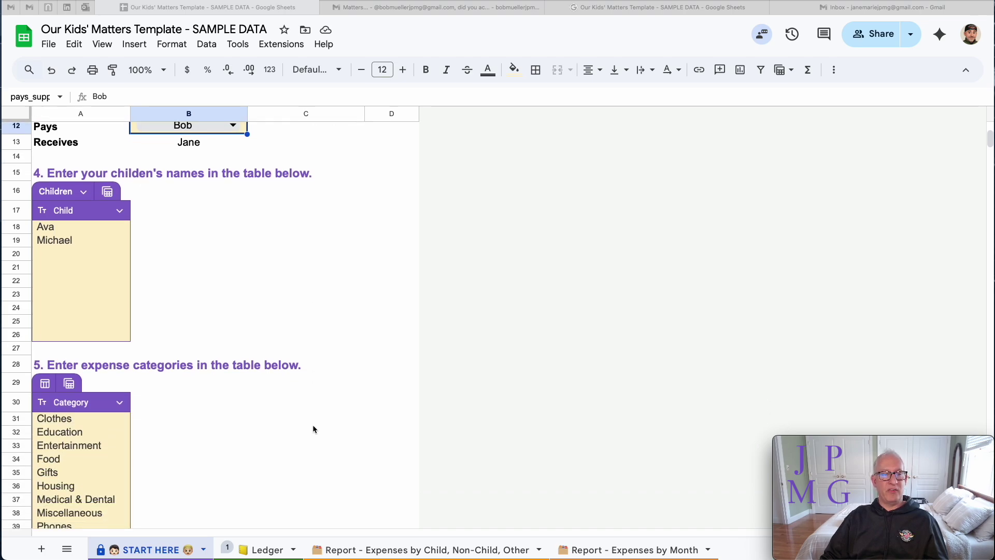
pyautogui.scroll(-1, 313, 429)
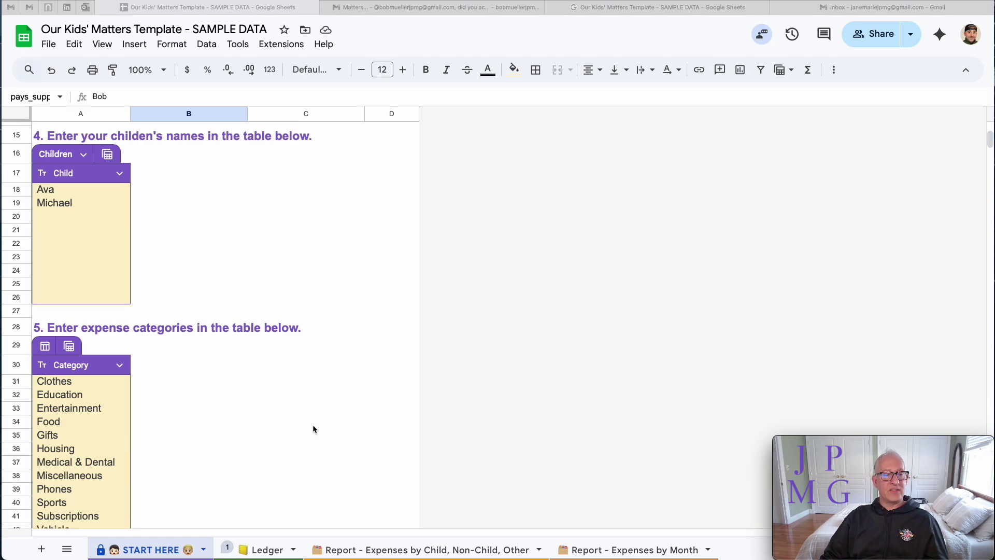
pyautogui.scroll(-1, 313, 430)
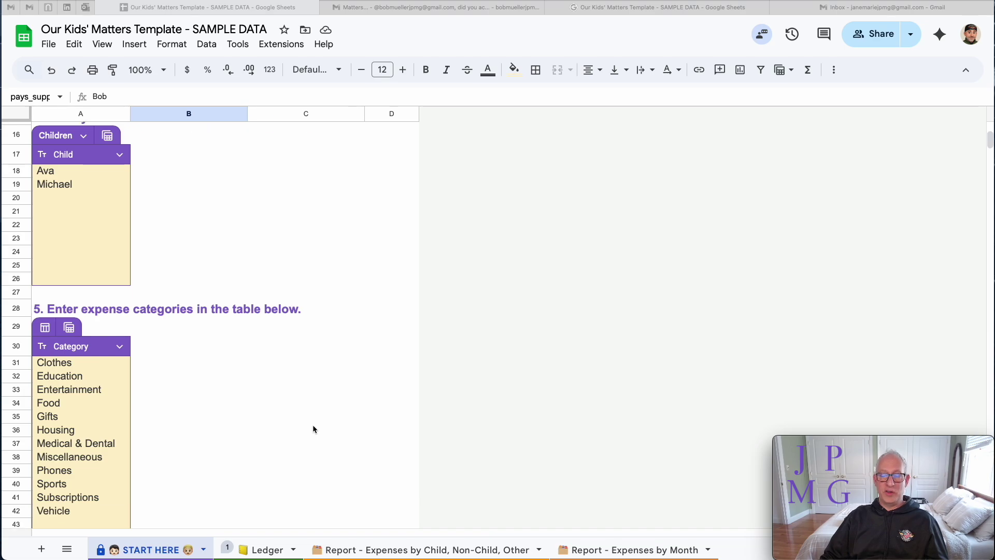
pyautogui.scroll(-3, 313, 429)
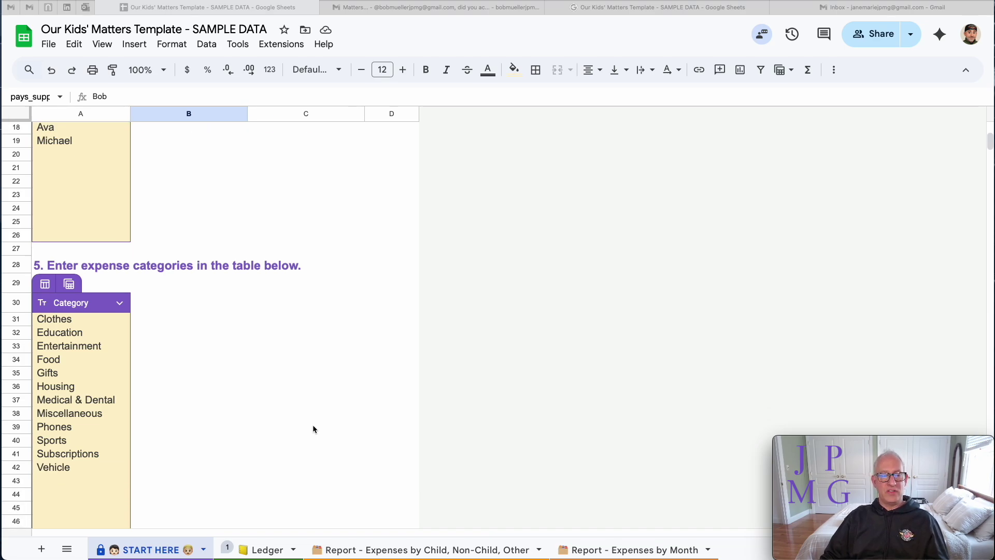
pyautogui.scroll(-1, 313, 429)
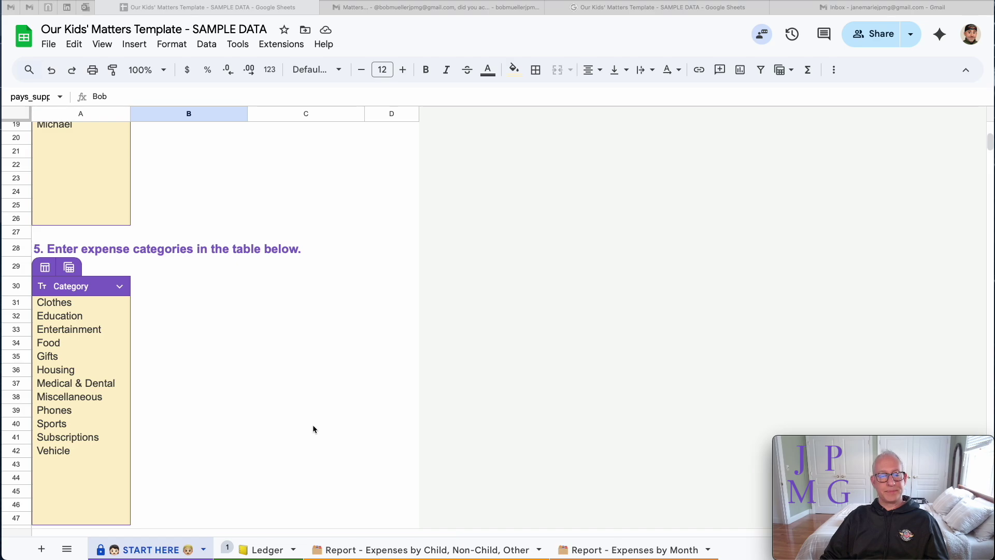
pyautogui.scroll(-10, 313, 428)
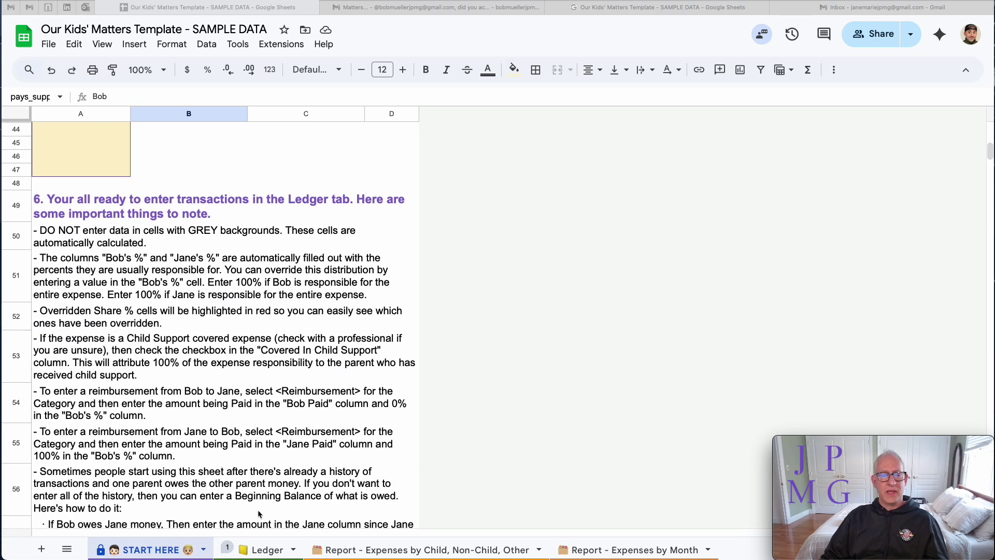
# Switch to the Ledger sheet and read the notes attached to its cells
pyautogui.click(275, 553)
pyautogui.click(275, 553)
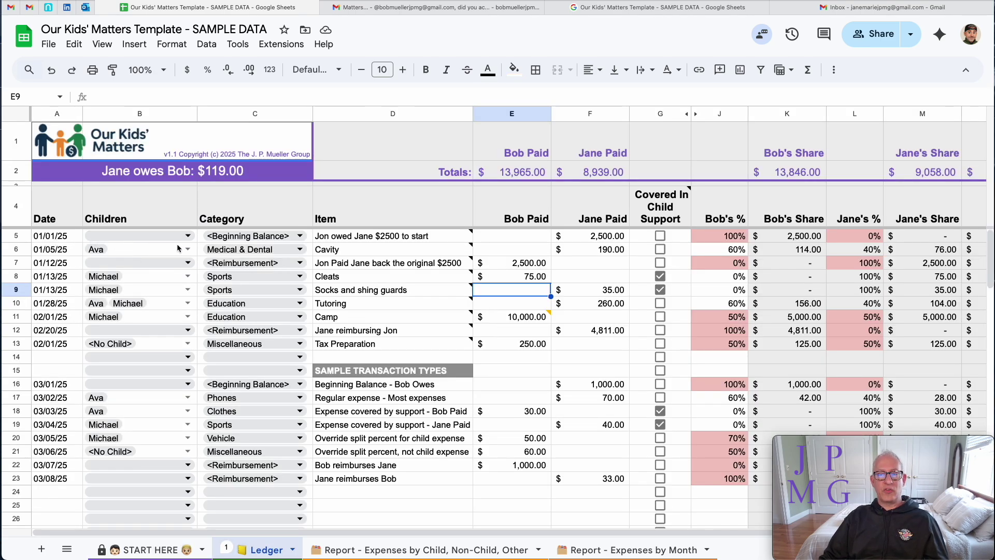
pyautogui.moveTo(401, 254)
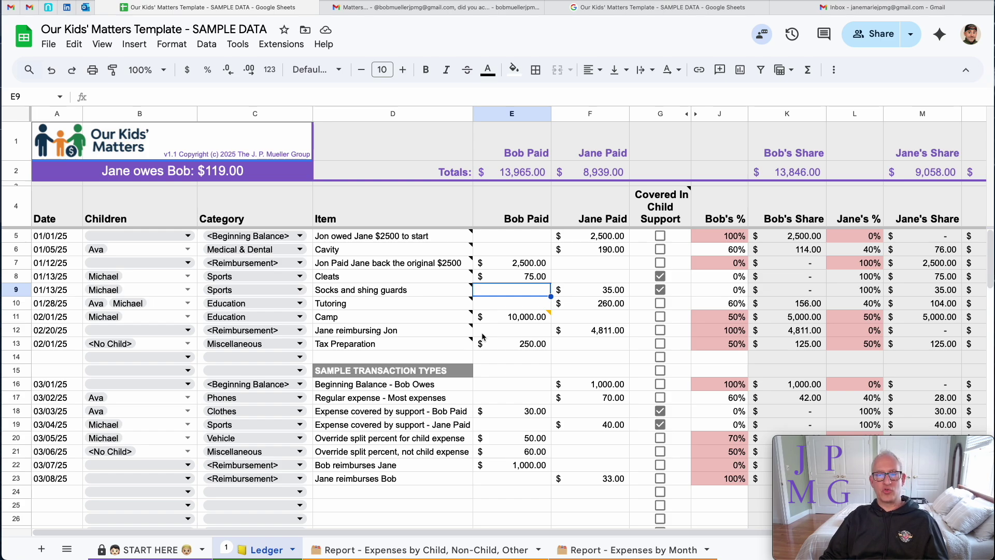
pyautogui.moveTo(486, 321)
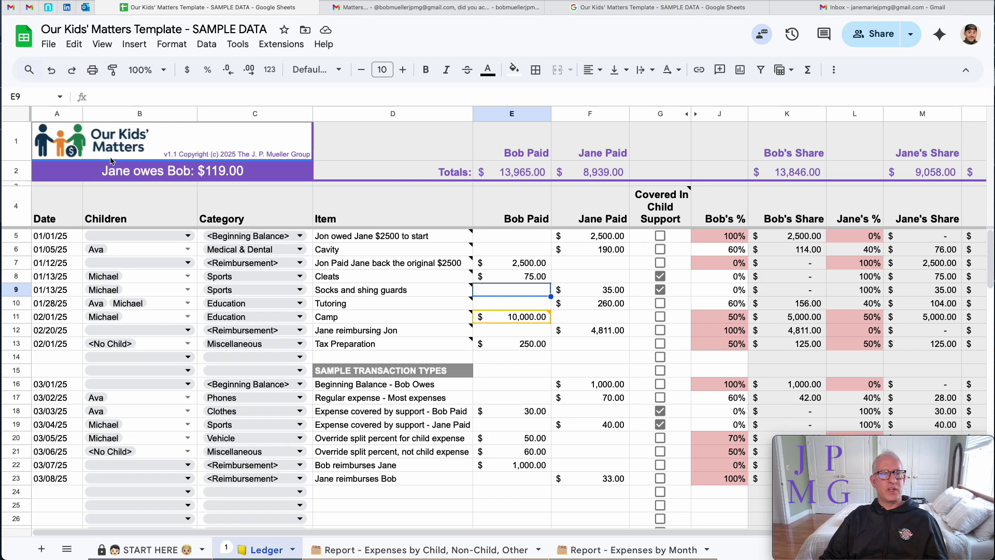
# Select the merged A2:C2 'Jane owes Bob' banner to show its IF formula
pyautogui.click(124, 168)
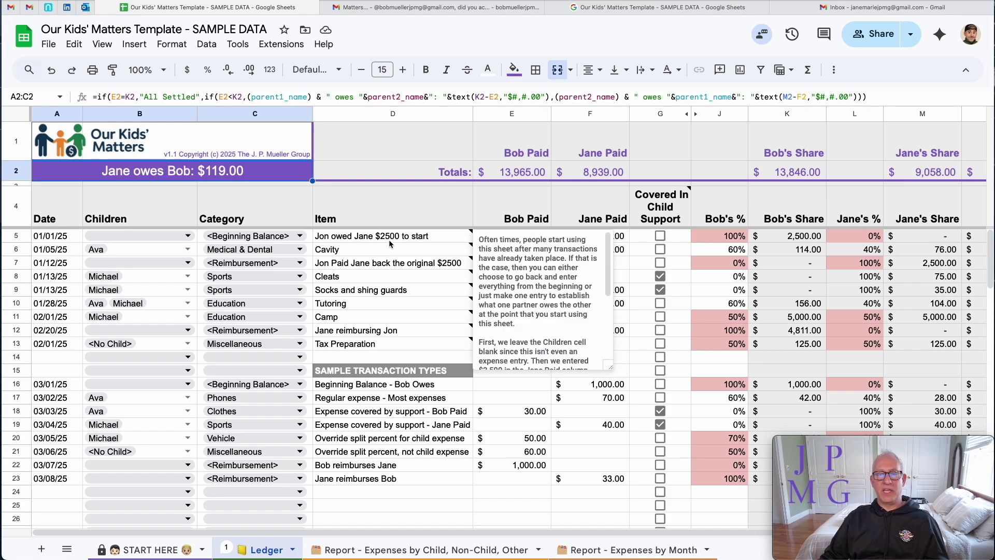
pyautogui.scroll(-1, 533, 311)
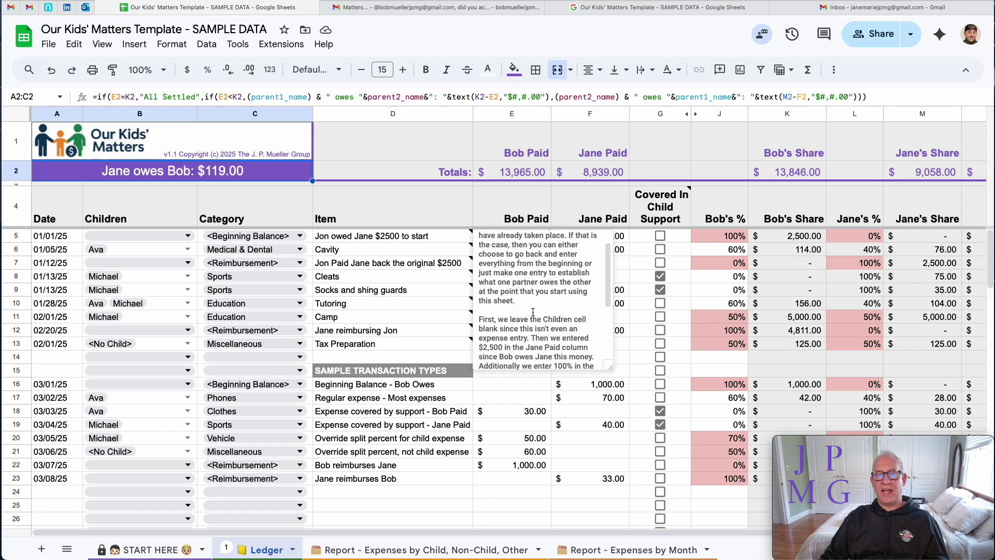
pyautogui.scroll(-2, 533, 312)
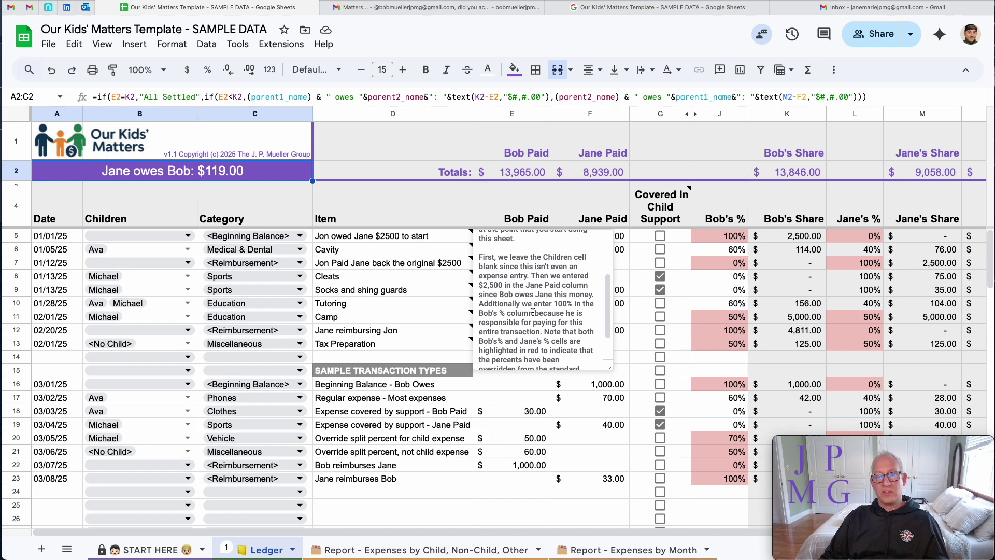
pyautogui.scroll(-2, 533, 311)
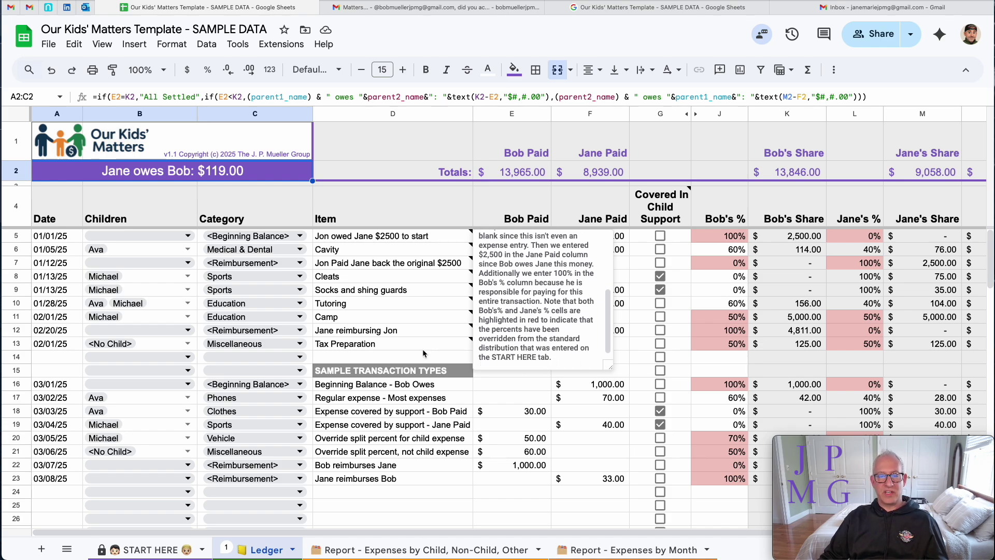
pyautogui.click(402, 390)
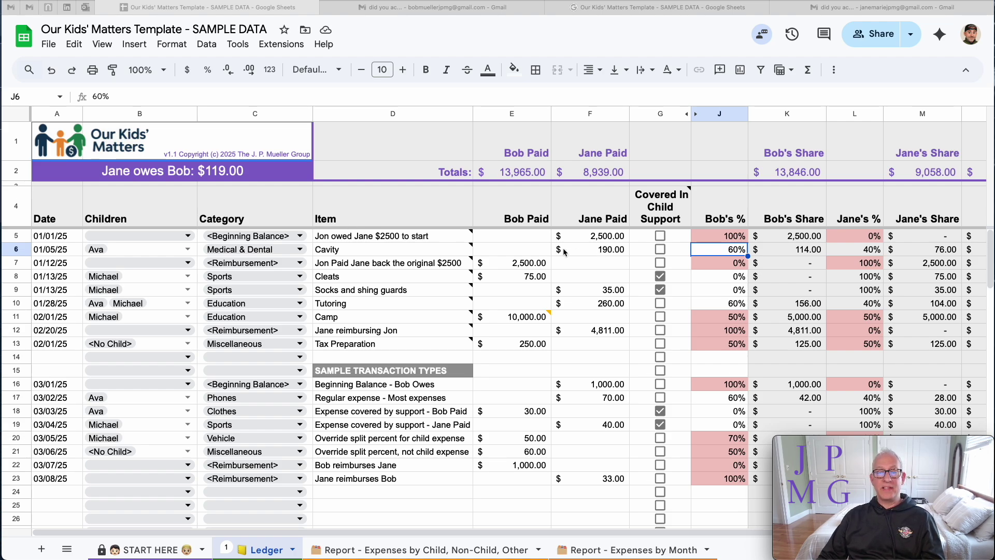
pyautogui.click(610, 250)
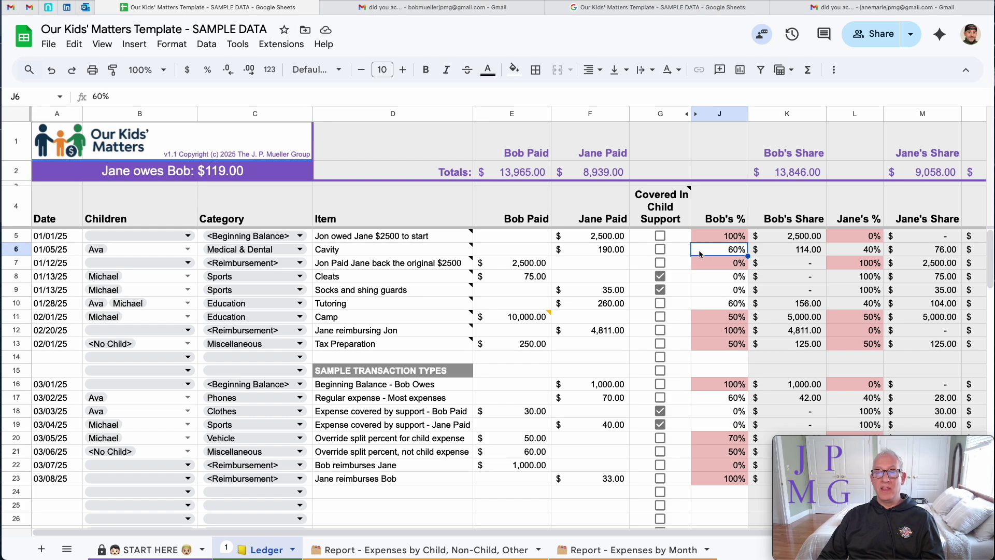
pyautogui.click(709, 252)
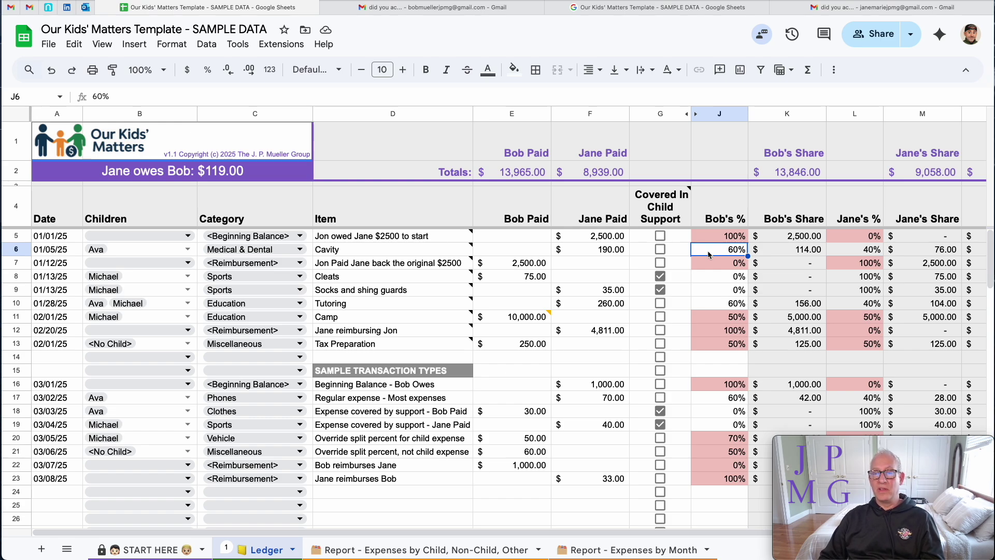
pyautogui.write('50')
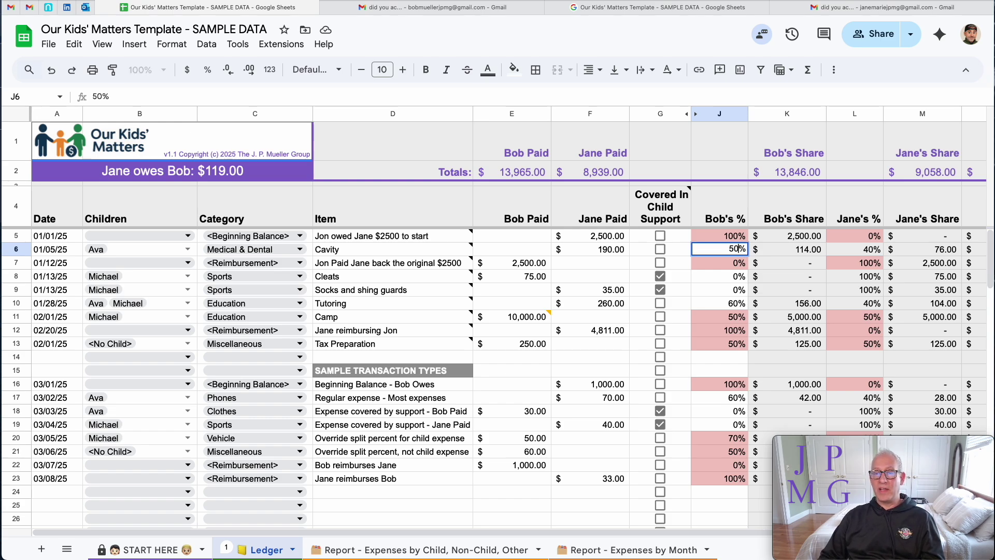
pyautogui.press('Return')
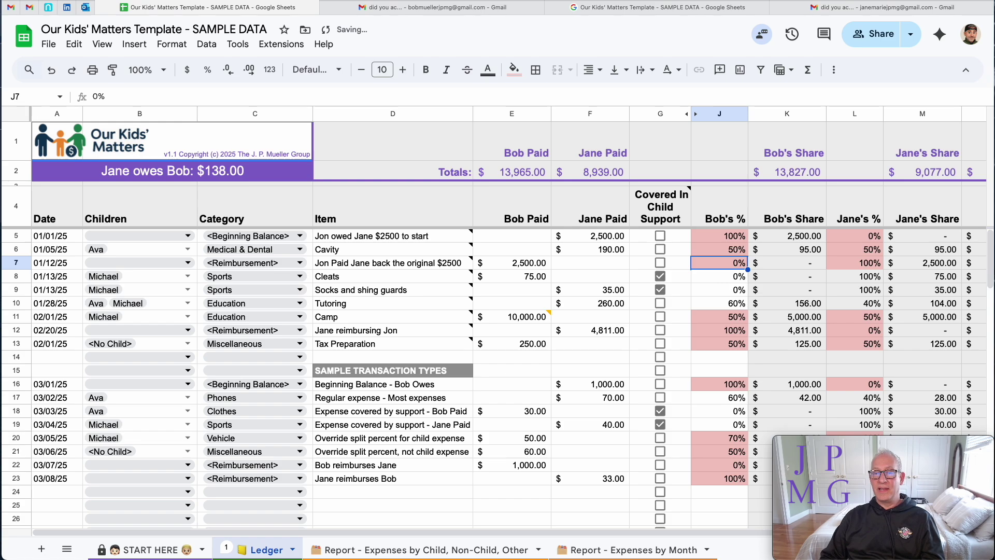
pyautogui.click(719, 249)
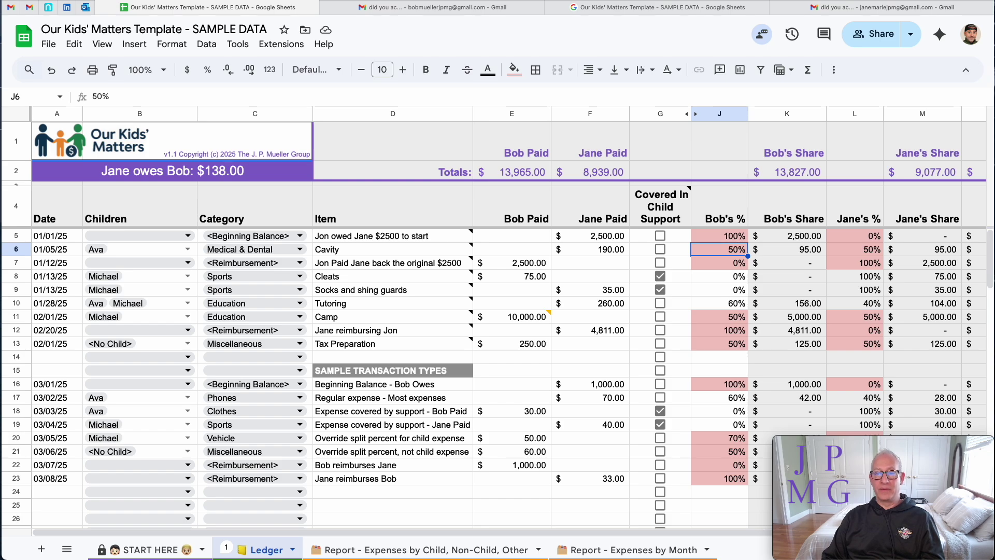
pyautogui.write('60')
pyautogui.hotkey('ctrl', 'Return')
pyautogui.hscroll(1, 667, 273)
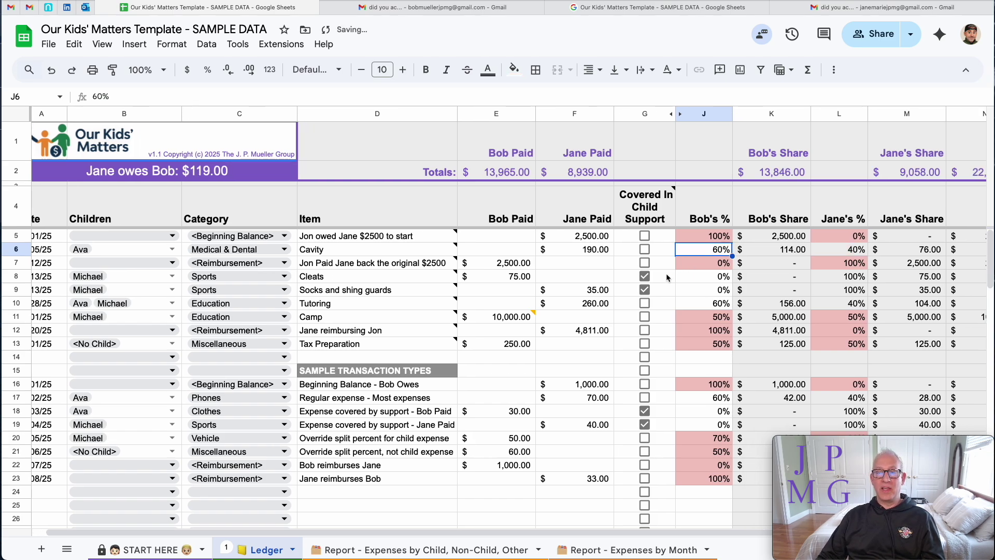
pyautogui.hscroll(-1, 653, 276)
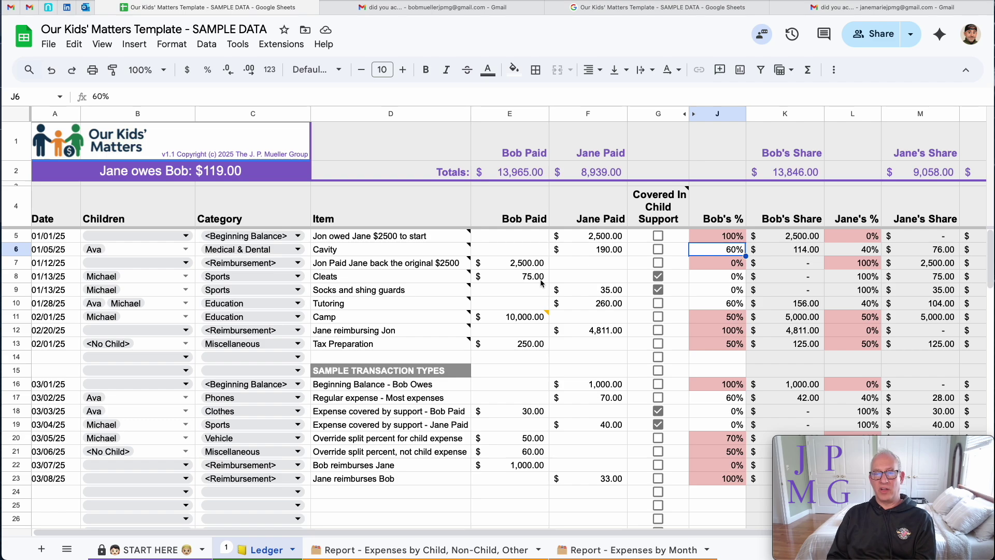
pyautogui.hscroll(1, 527, 282)
pyautogui.hscroll(-1, 525, 279)
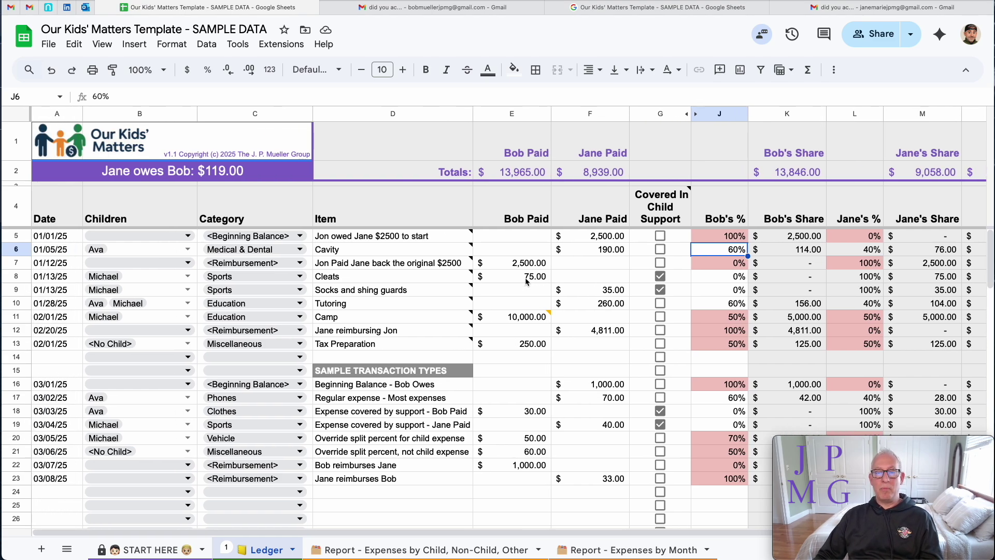
pyautogui.click(525, 279)
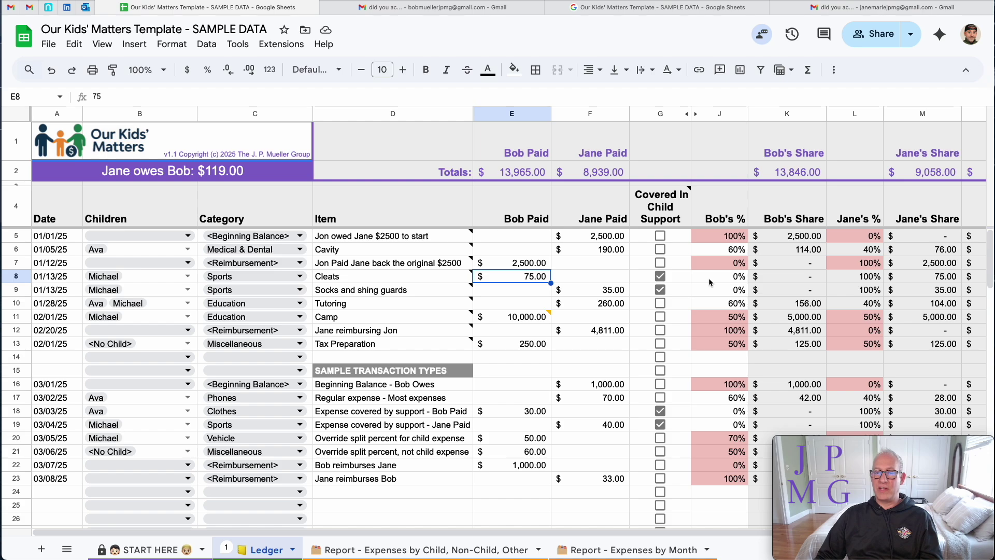
pyautogui.hscroll(1, 708, 278)
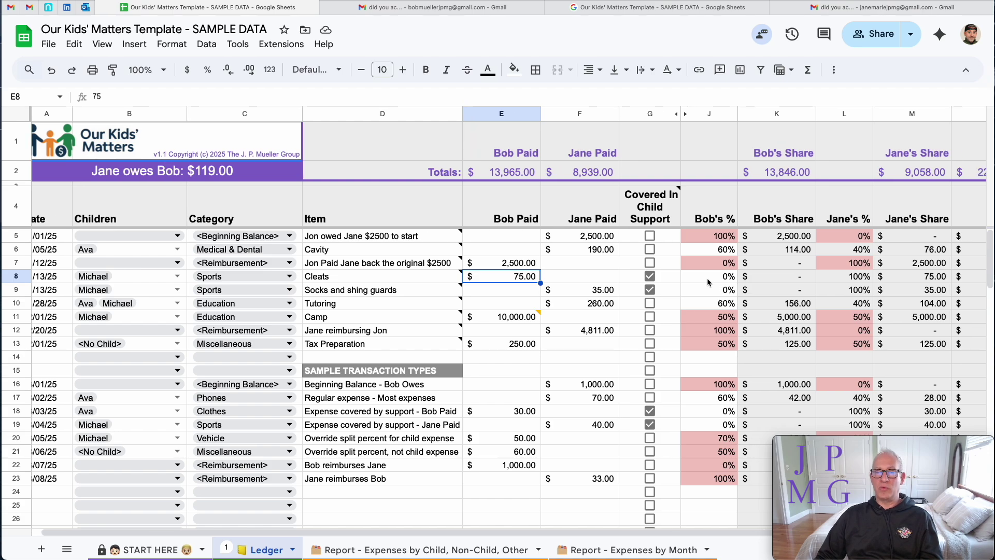
pyautogui.hscroll(-1, 707, 278)
pyautogui.hscroll(2, 707, 278)
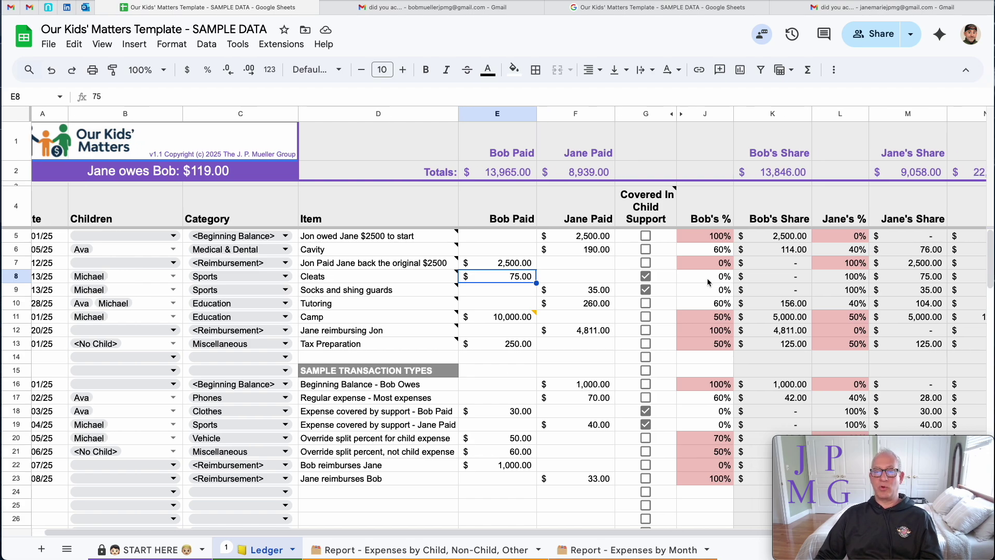
pyautogui.click(646, 278)
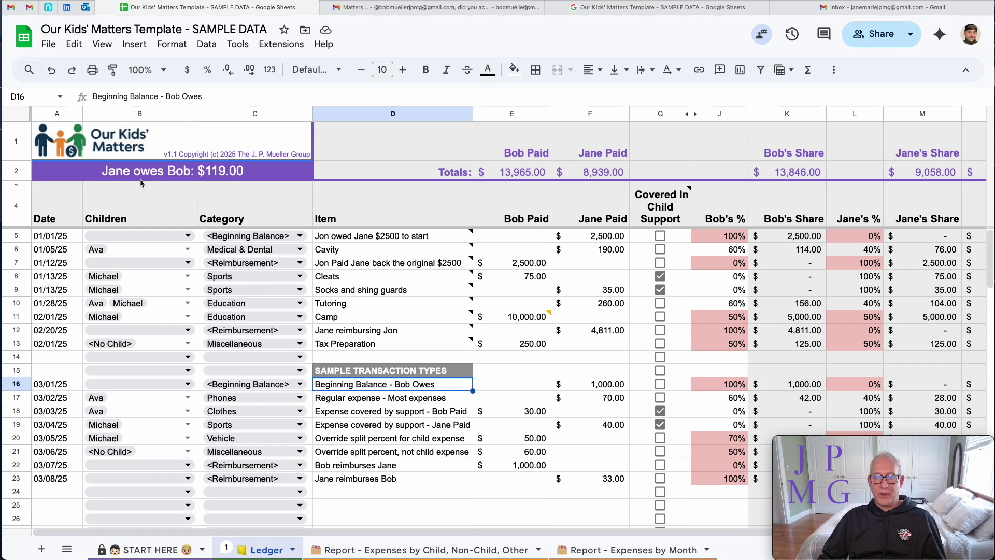
pyautogui.click(464, 554)
# Limit the Children slicer on the Expenses by Child, Non-Child, Other report to Ava only
pyautogui.click(599, 553)
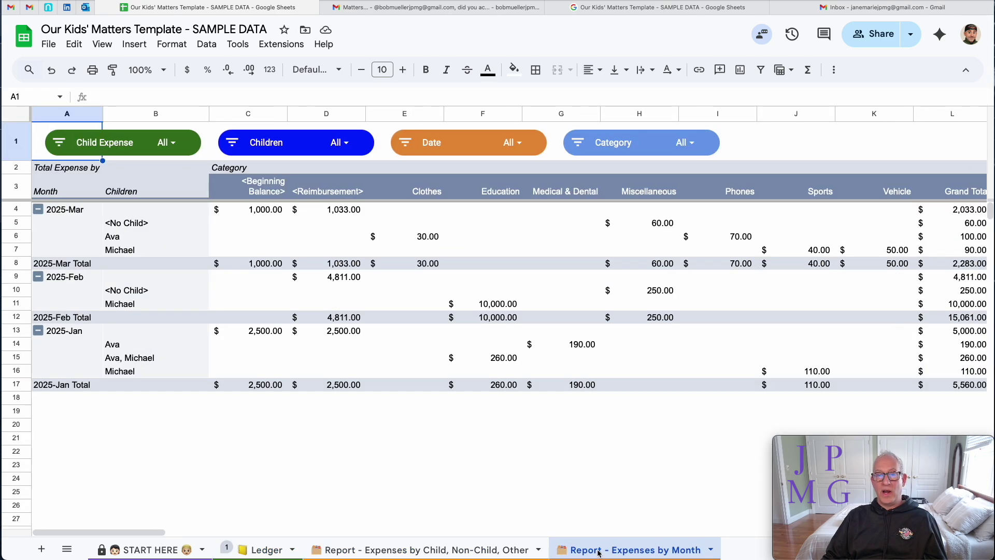
pyautogui.click(487, 551)
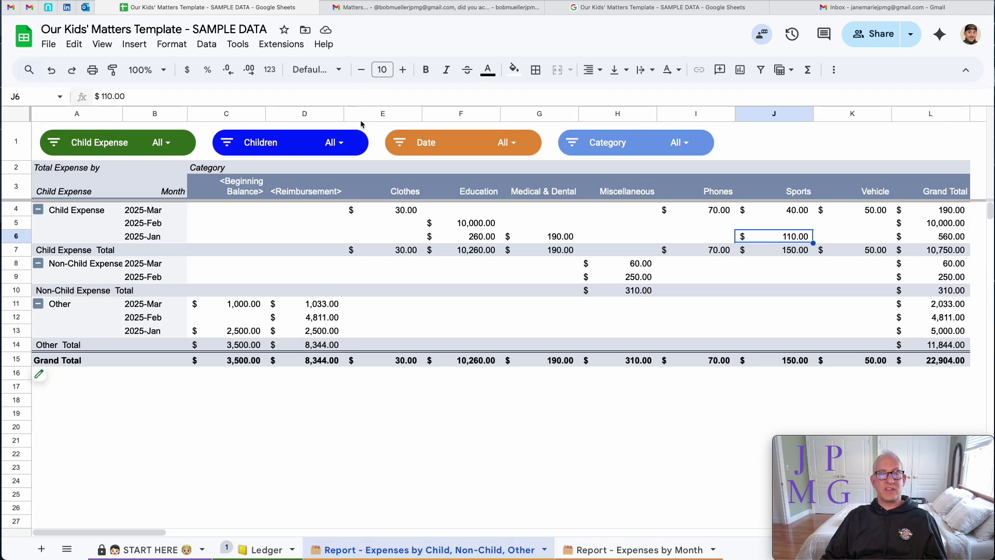
pyautogui.click(342, 142)
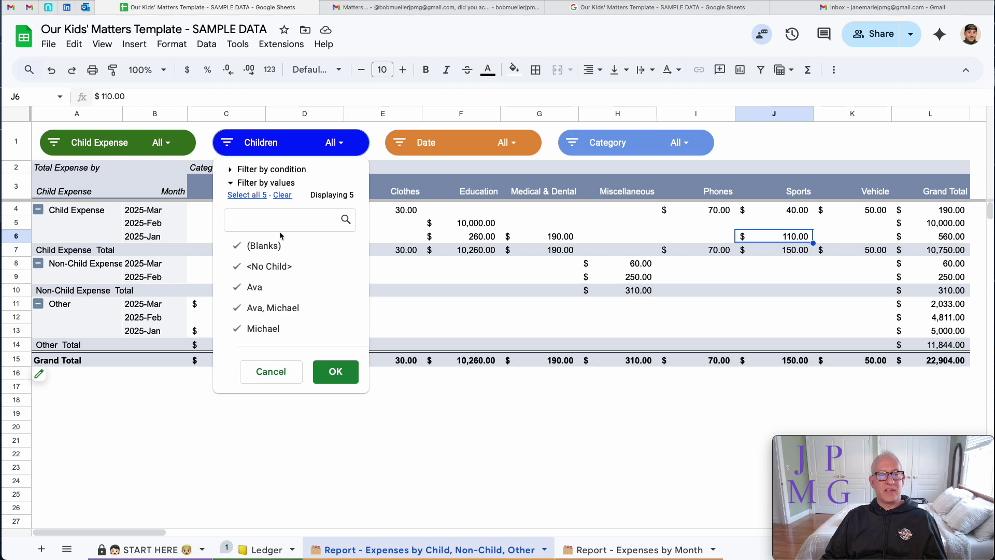
pyautogui.click(283, 194)
pyautogui.click(238, 286)
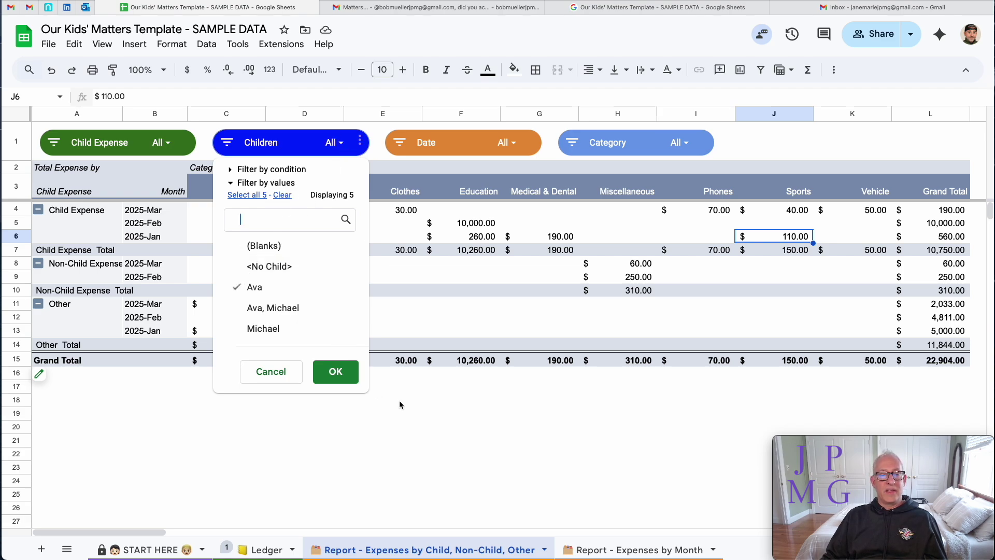
pyautogui.click(341, 371)
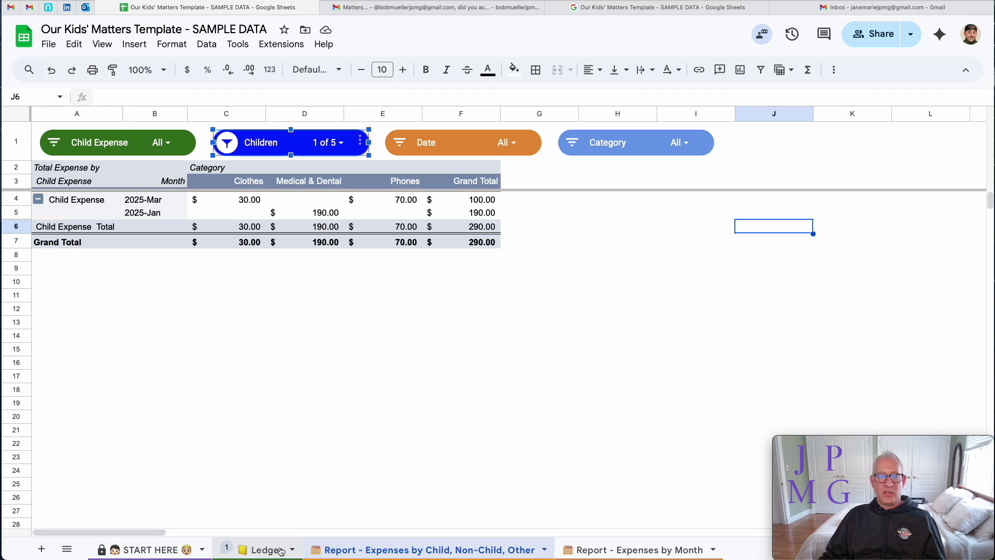
# Review who has access to the workbook in the sharing settings
pyautogui.click(864, 48)
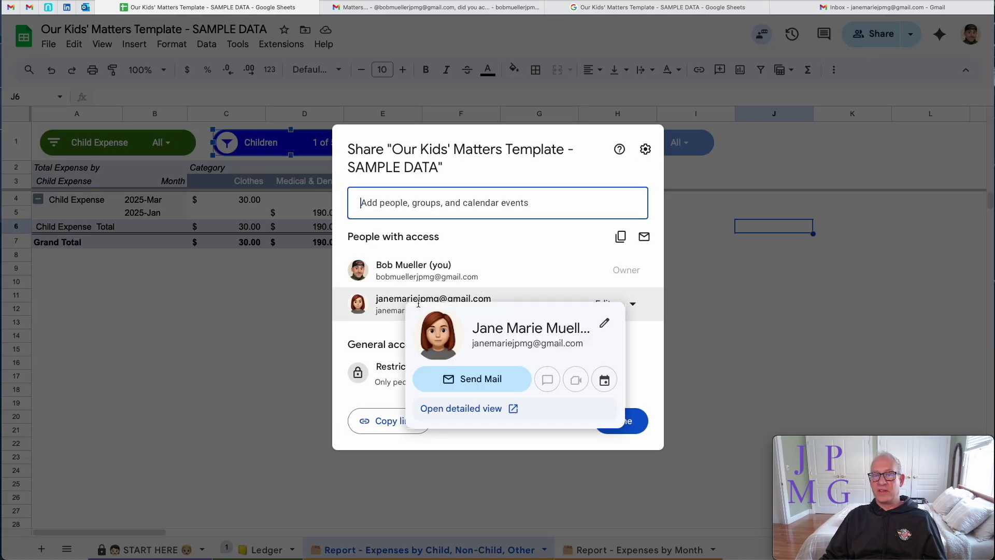
pyautogui.click(716, 334)
pyautogui.click(715, 333)
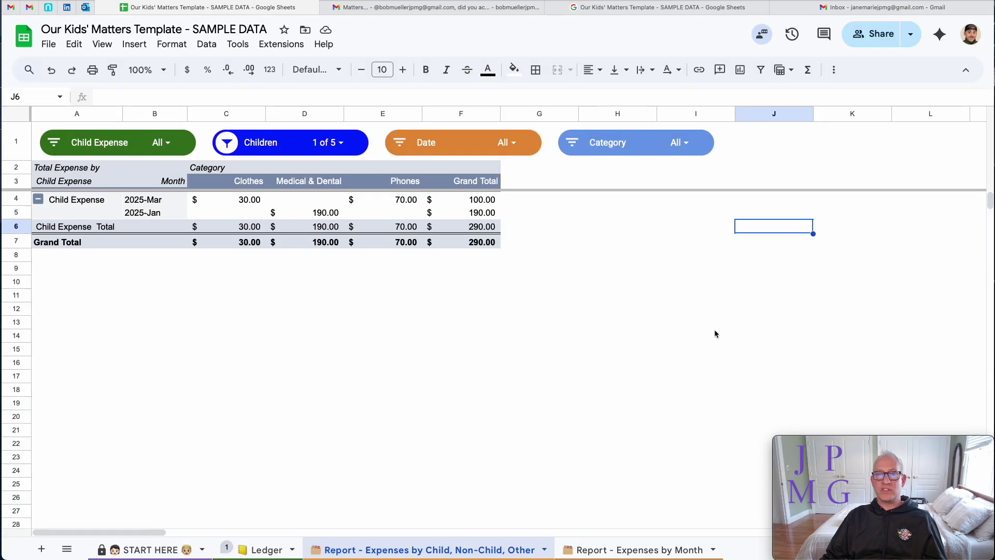
# Bring up the workbook's version history from the File menu
pyautogui.click(47, 44)
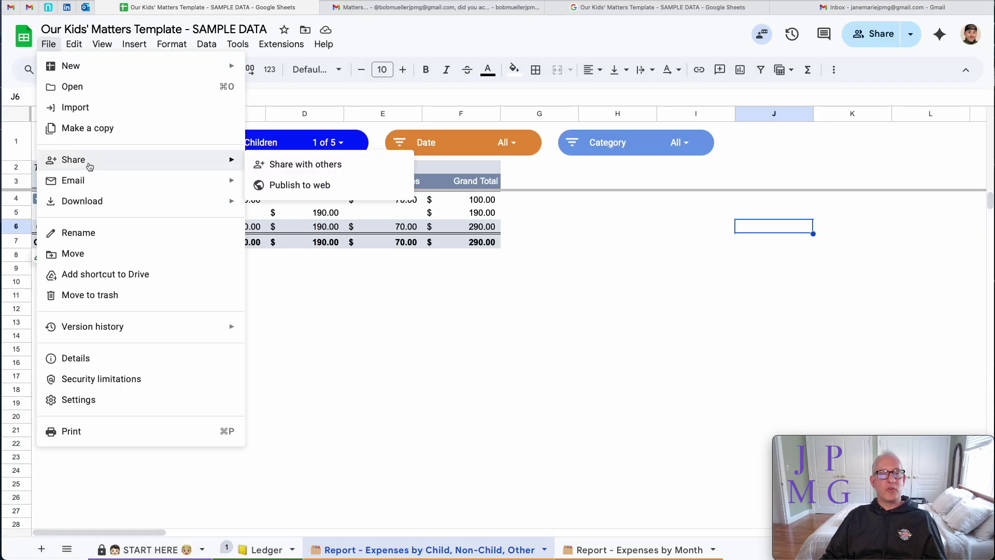
pyautogui.moveTo(115, 331)
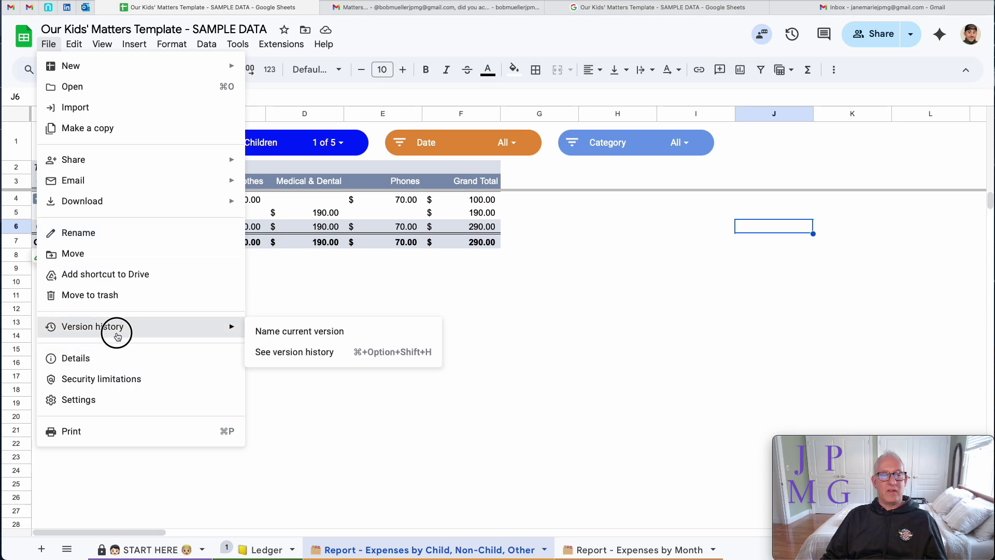
pyautogui.click(288, 352)
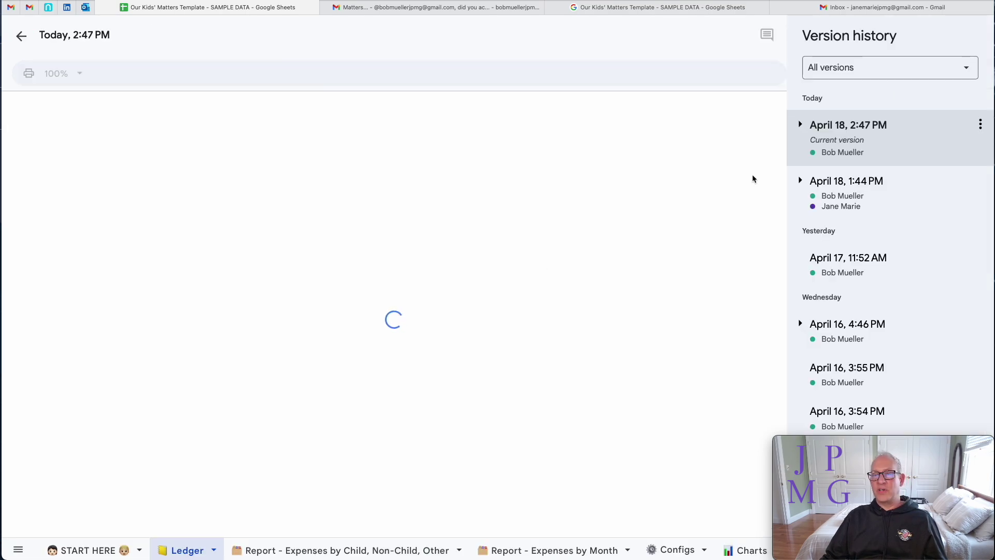
# Preview the April 18, 1:44 PM version, then exit version history to the editor
pyautogui.click(833, 210)
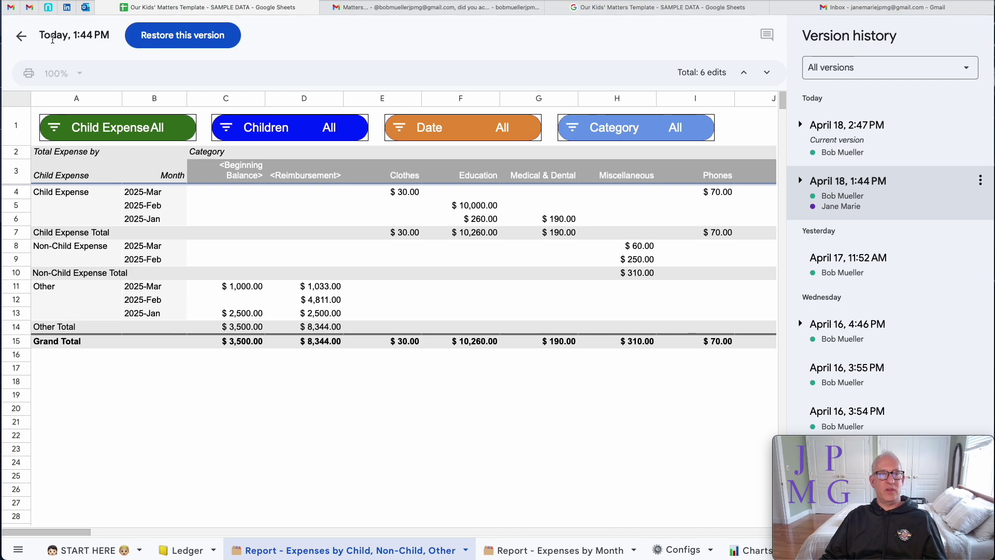
pyautogui.click(23, 40)
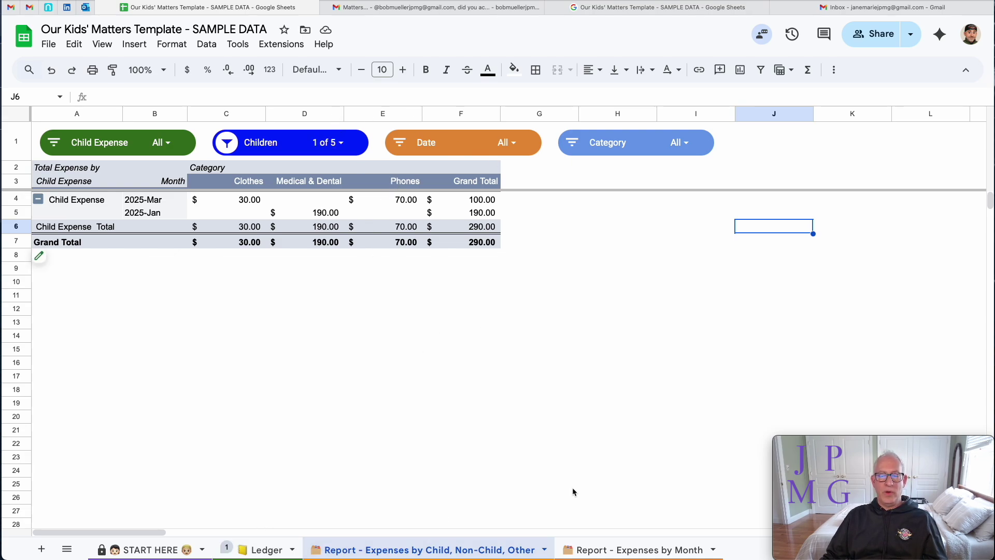
# Drill into February's $250 No Child Miscellaneous total, delete the detail sheet, return to Ledger
pyautogui.click(618, 552)
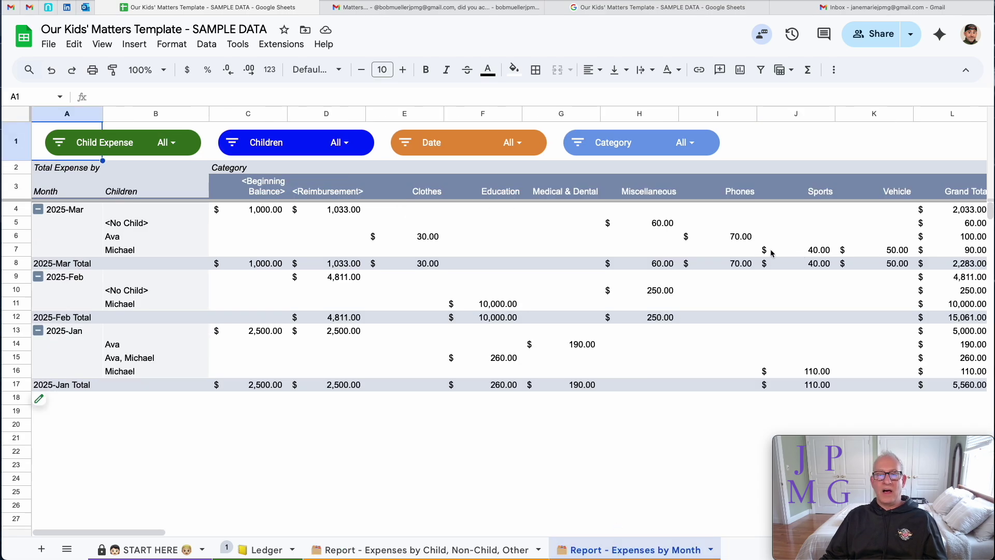
pyautogui.click(659, 294)
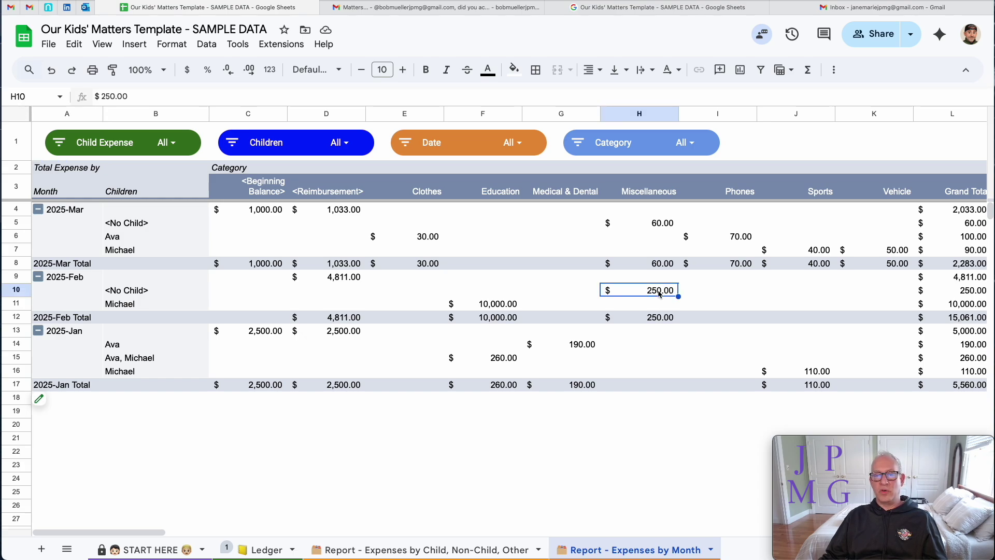
pyautogui.doubleClick(659, 294)
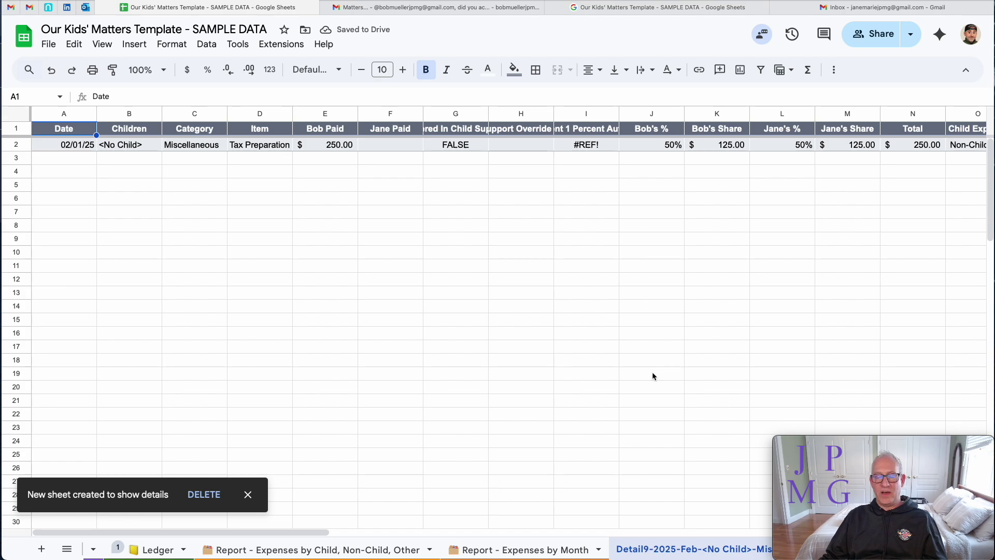
pyautogui.click(203, 494)
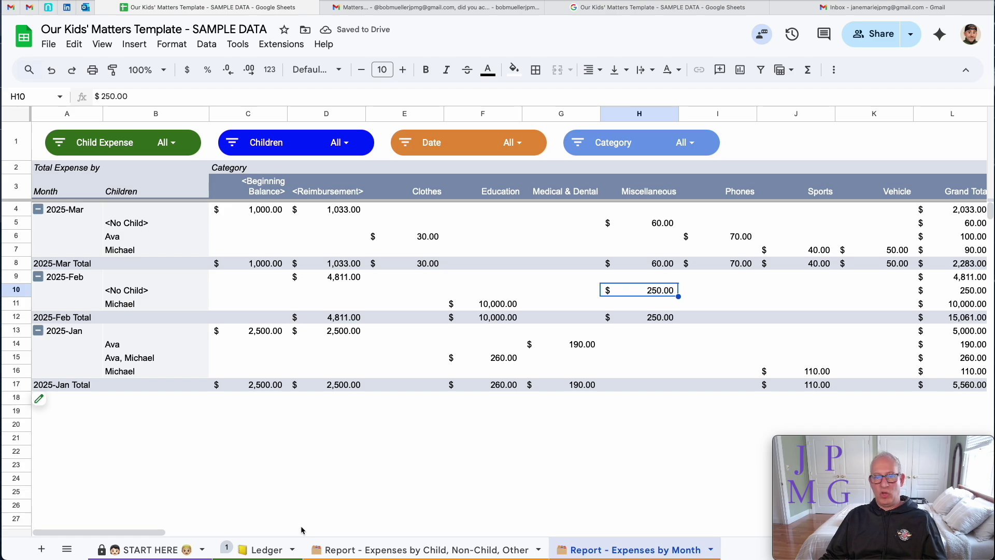
pyautogui.click(266, 550)
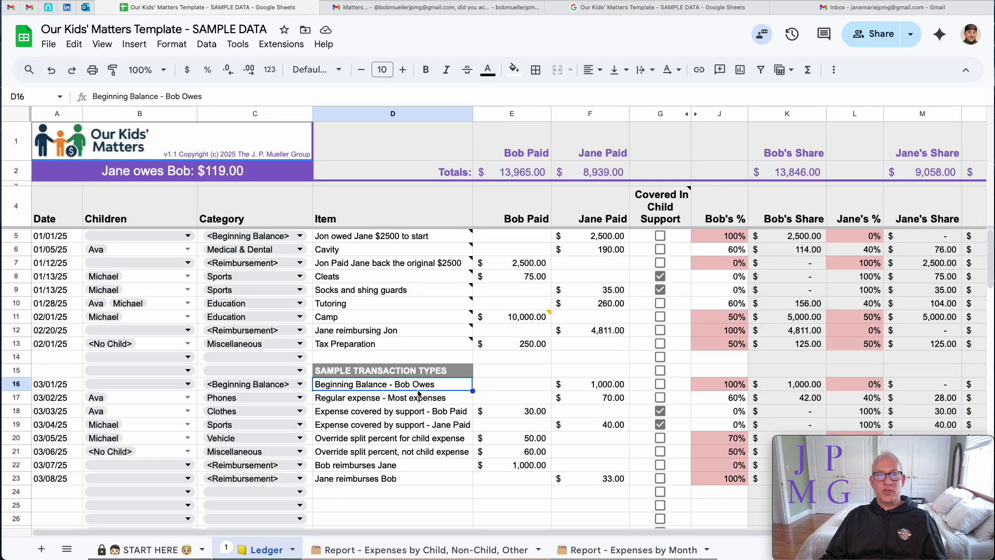
# Select E11 to read the comment thread on the $10,000 Camp payment
pyautogui.click(508, 321)
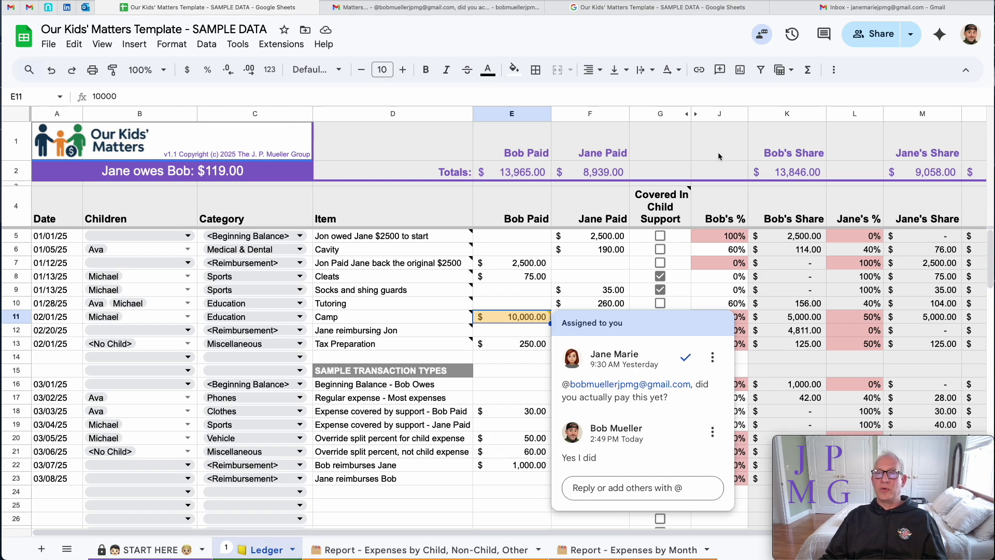
# Reply 'Thank you' to the Camp comment thread from its Gmail notification email
pyautogui.click(825, 10)
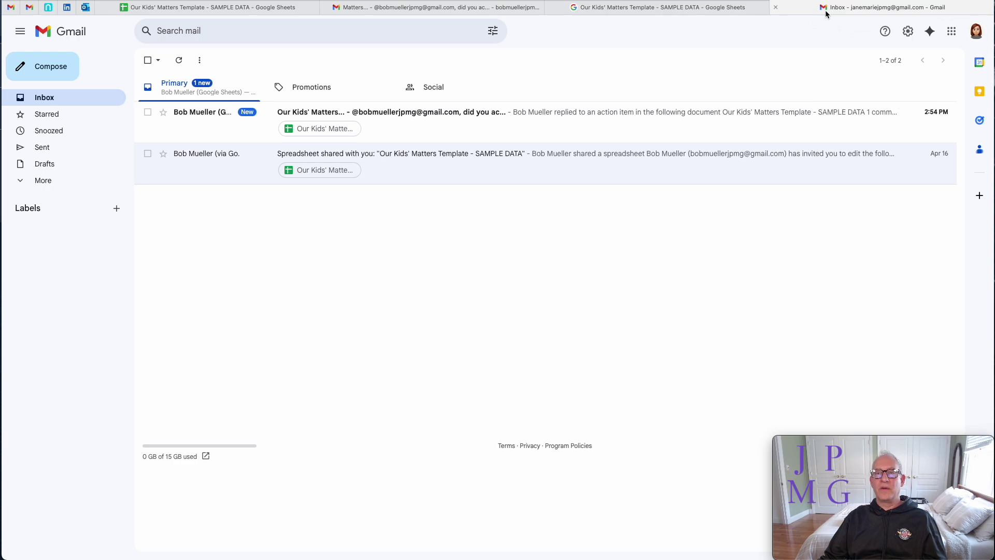
pyautogui.click(467, 128)
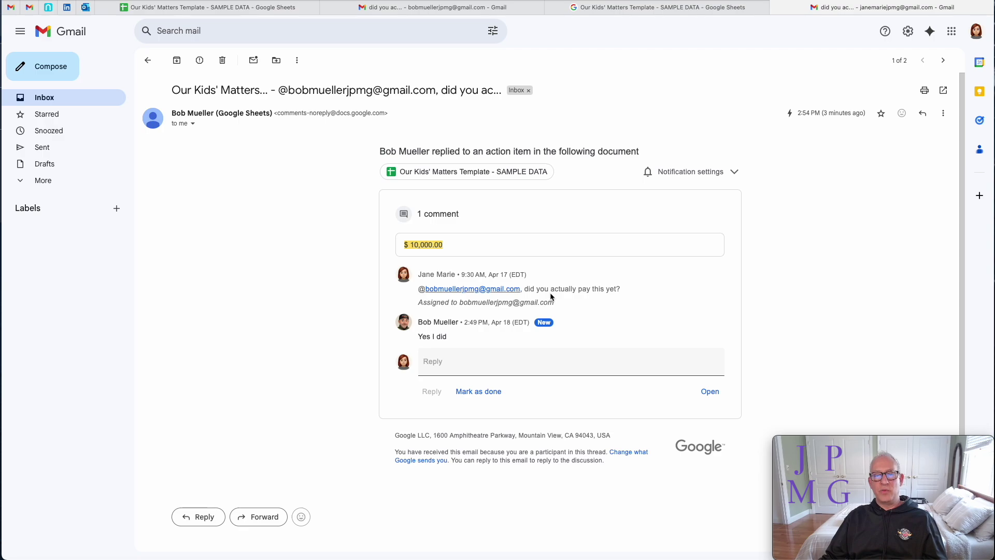
pyautogui.click(429, 359)
pyautogui.write('T')
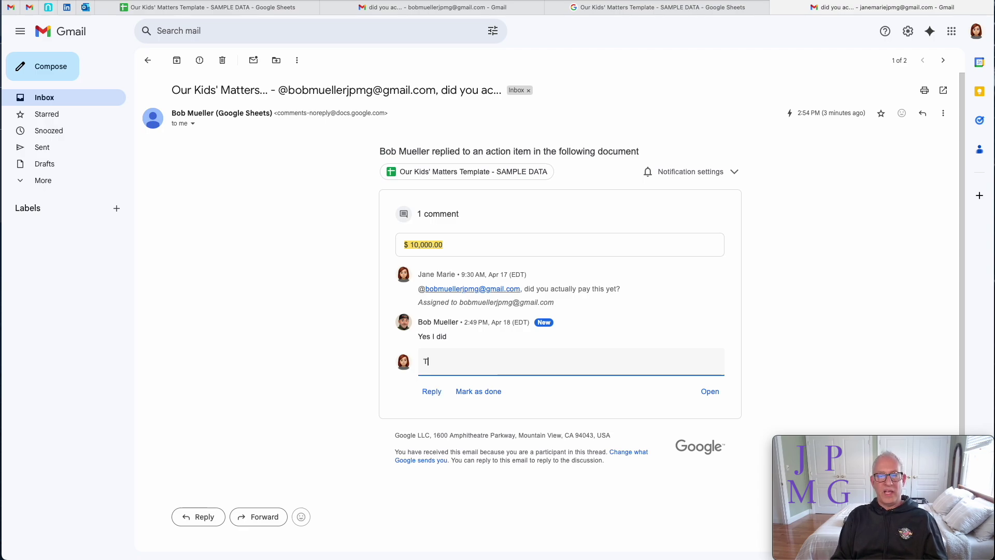
pyautogui.write('hank you')
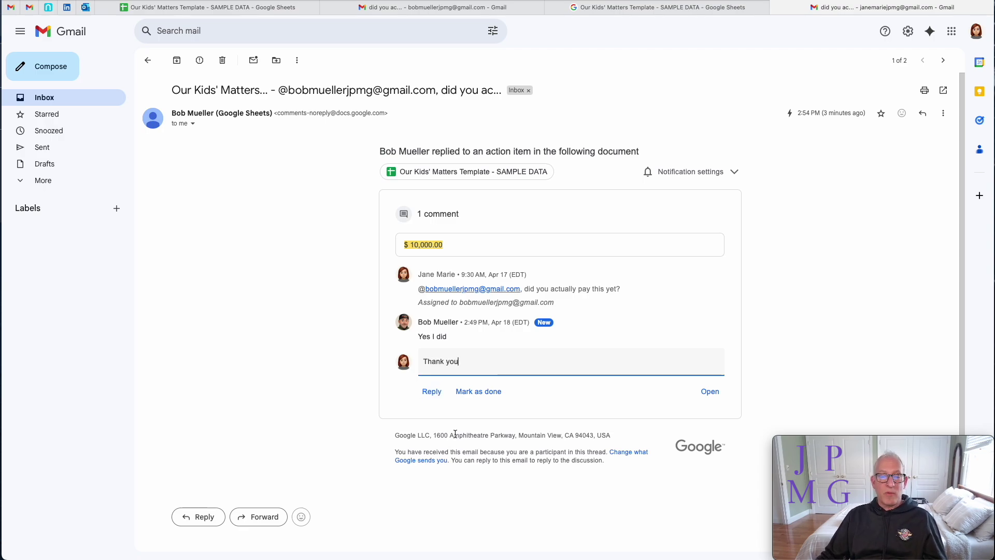
pyautogui.click(433, 392)
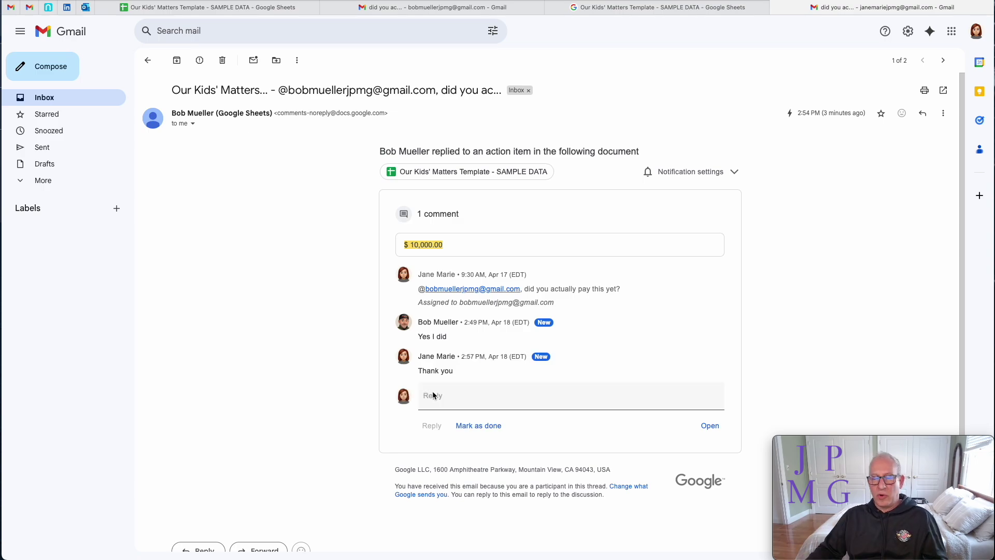
pyautogui.click(255, 9)
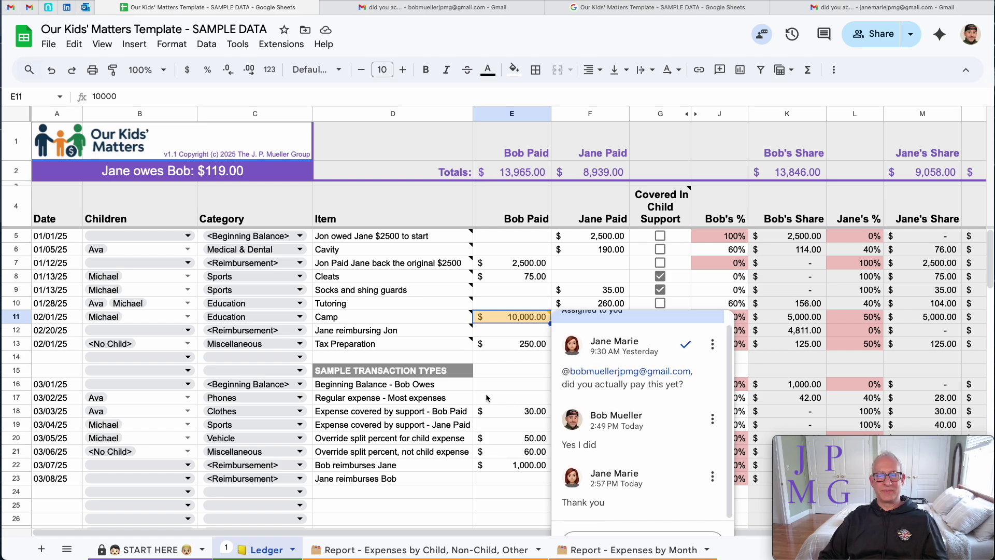
# Read the explanatory note on the Cleats entry, then select A7 to close it
pyautogui.click(388, 280)
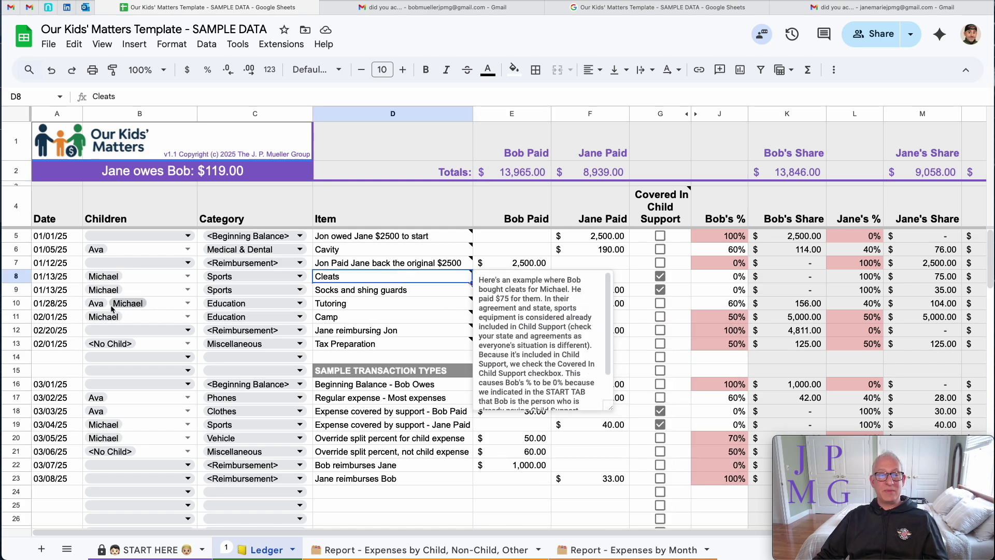
pyautogui.click(45, 262)
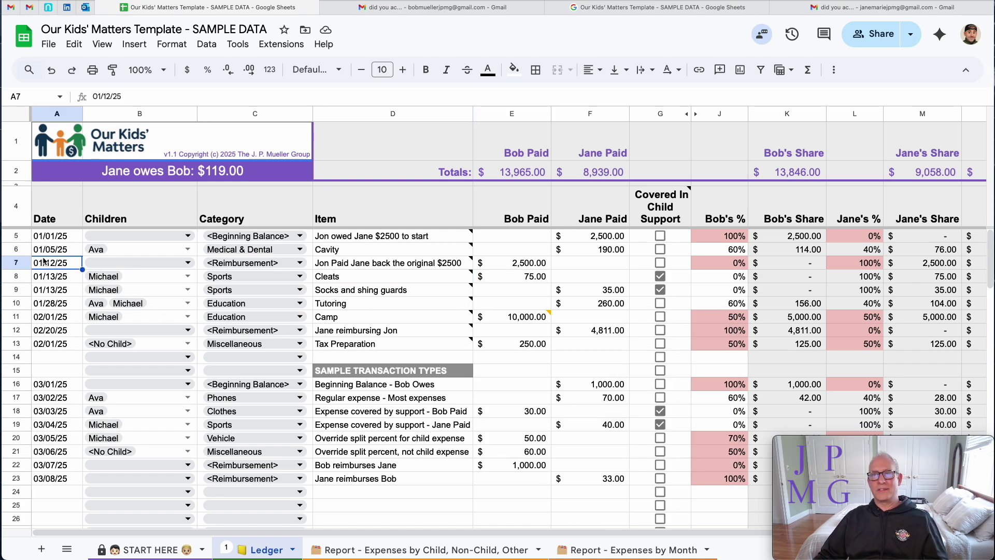